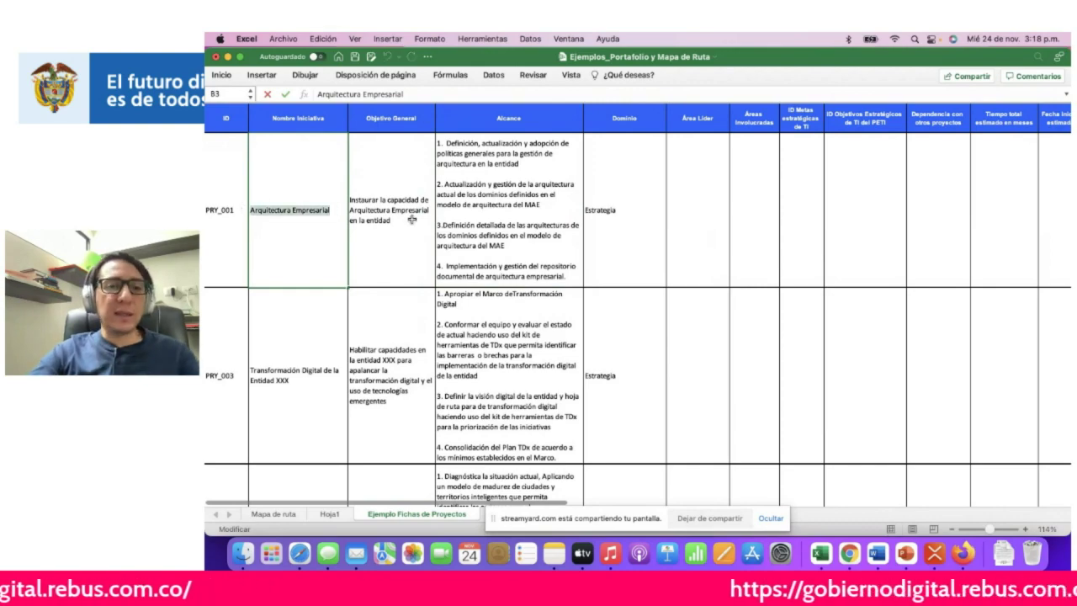
- Rename Proyecto 1 in cell A8 of the evaluation template as "Arquitectura Empresarial", taken from the initiatives workbook
key(ctrl+Right)
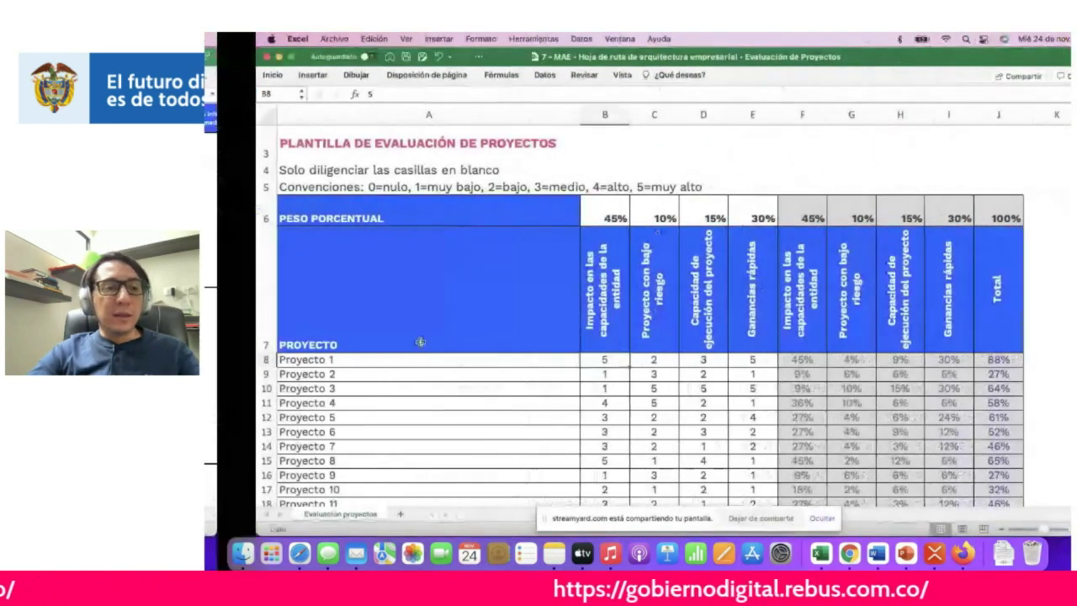
key(ctrl+Left)
key(ctrl+Right)
click(347, 376)
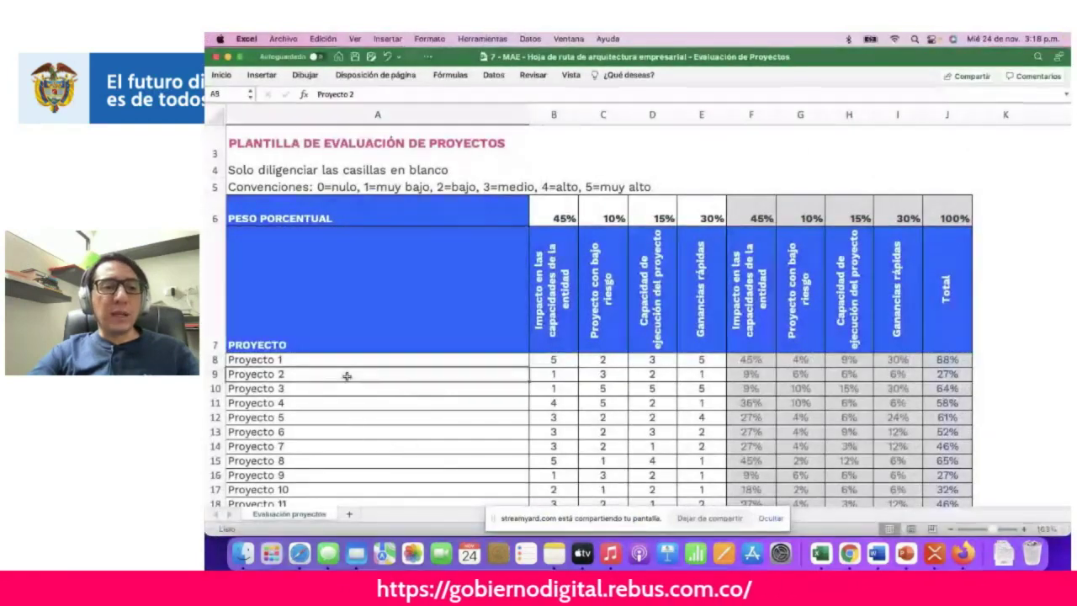
double_click(303, 360)
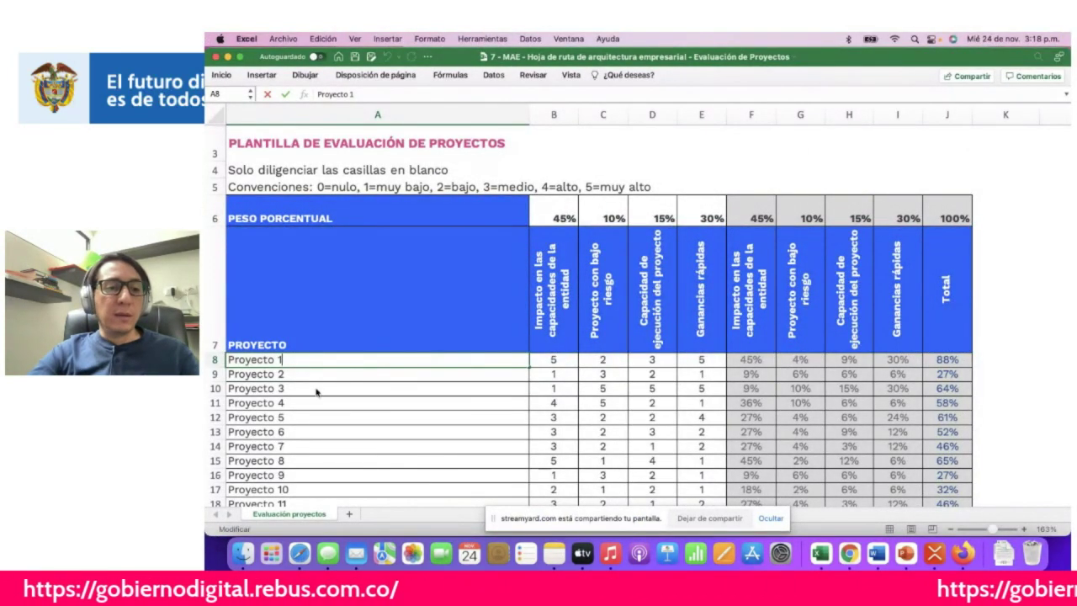
key(ctrl+Left)
key(ctrl+Right)
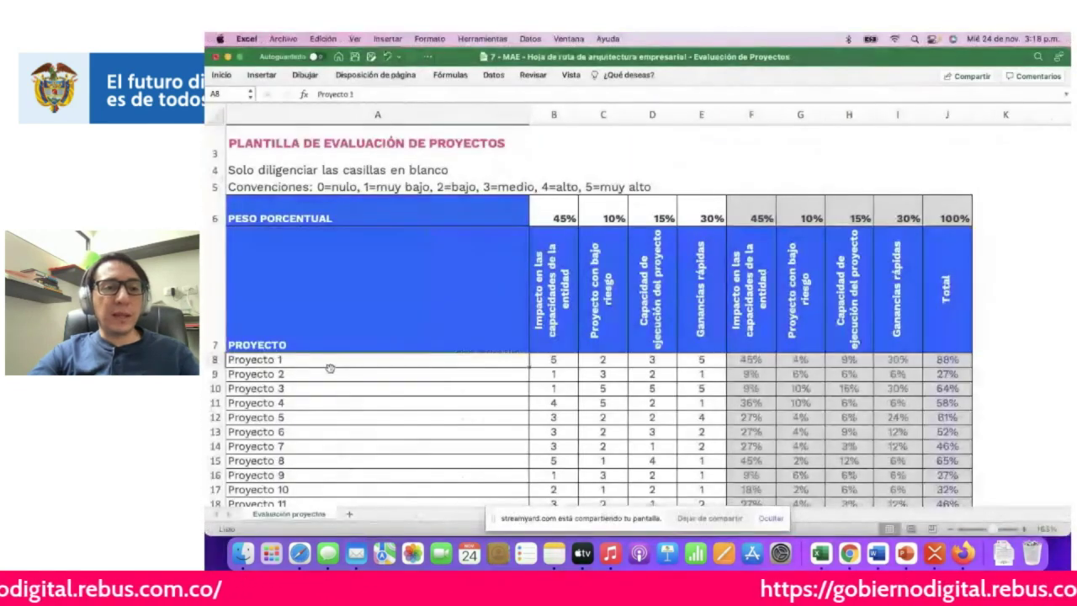
text(Arquit)
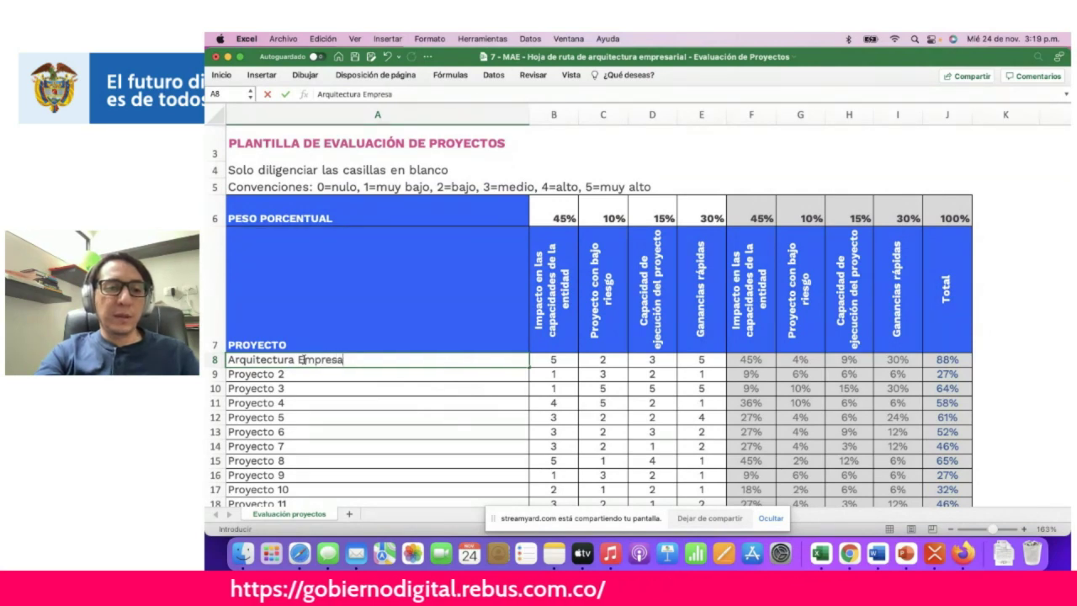
key(Return)
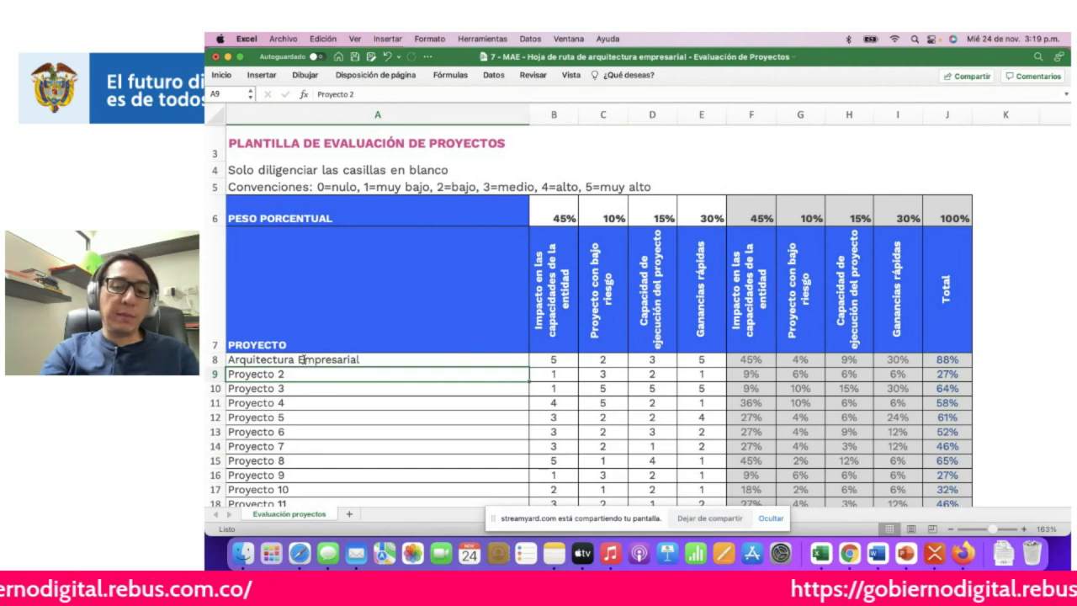
text(Implementación)
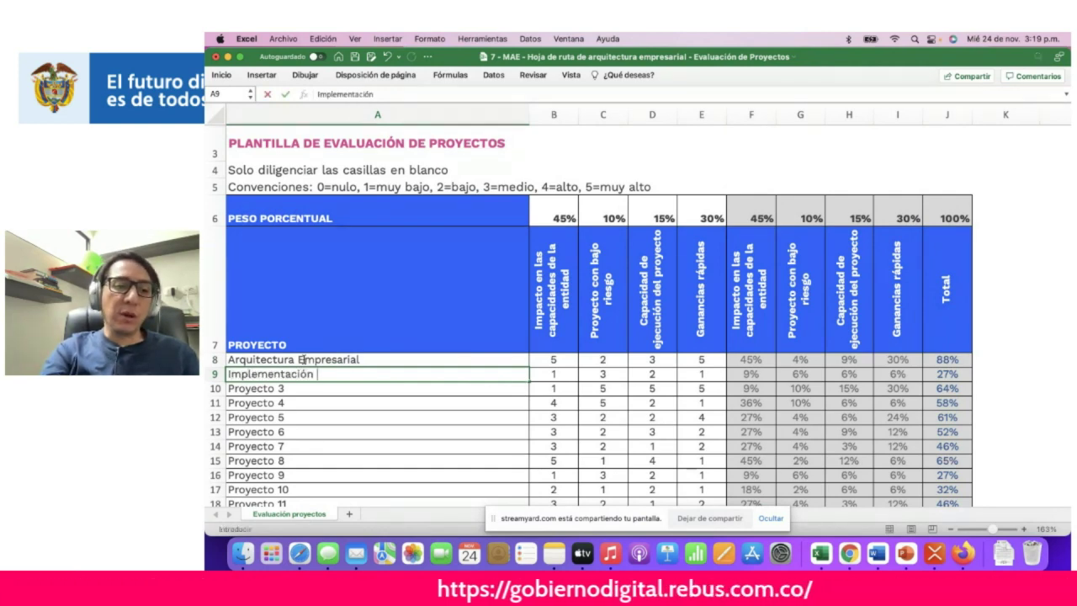
key(BackSpace)
key(BackSpace)
key(BackSpace)
key(BackSpace)
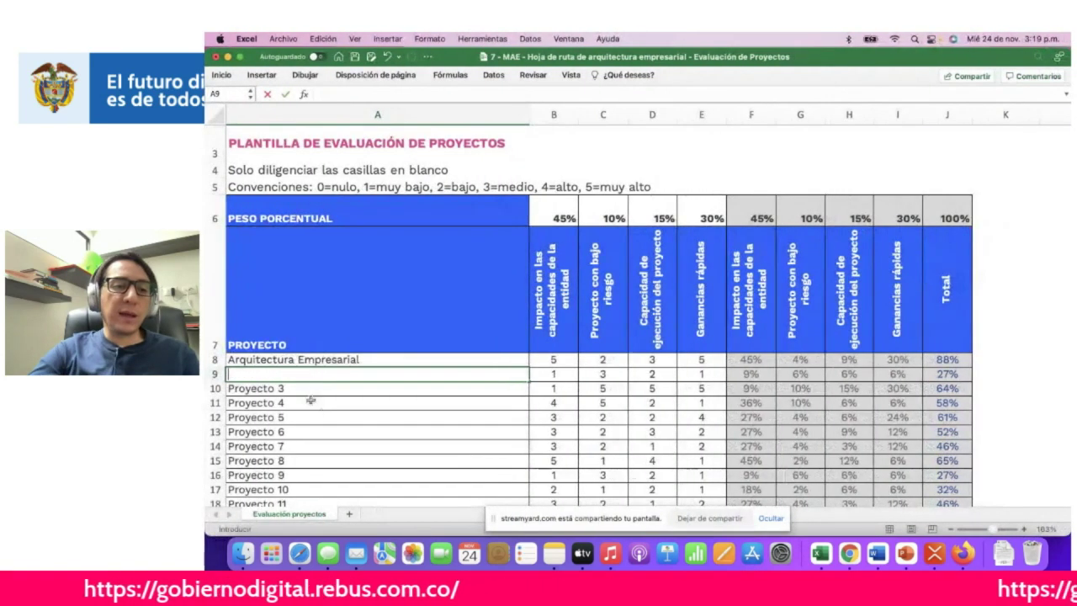
key(Return)
- Fill cell A9 of the evaluation template with the initiative name "Transformación Digital de la Entidad XXX" from the portfolio workbook
key(ctrl+Left)
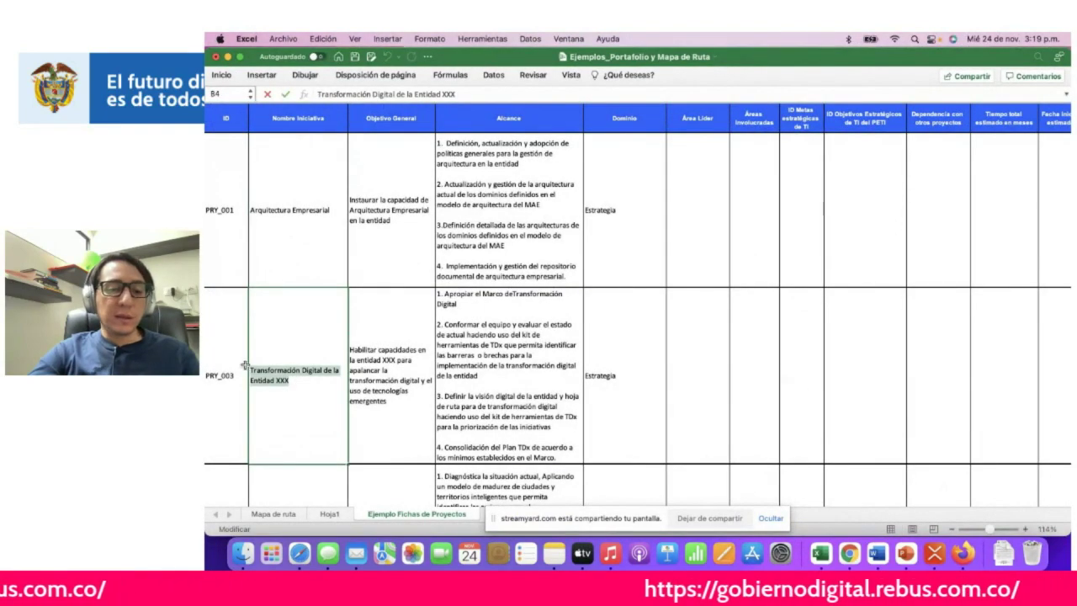
click(386, 376)
key(ctrl+Right)
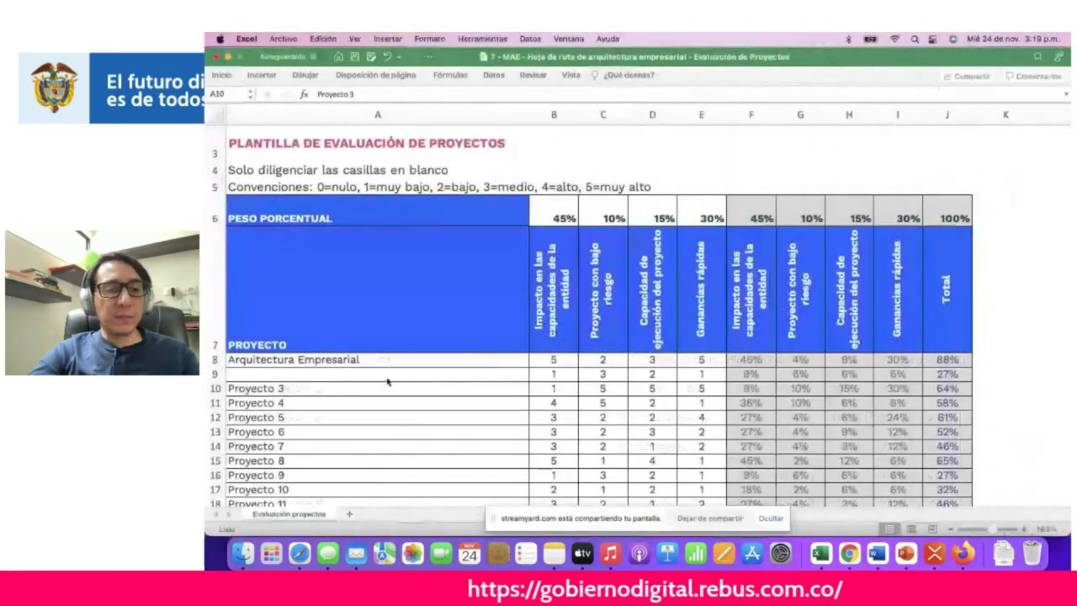
click(292, 376)
text(Transformación Digital de la Entidad XXX)
key(Return)
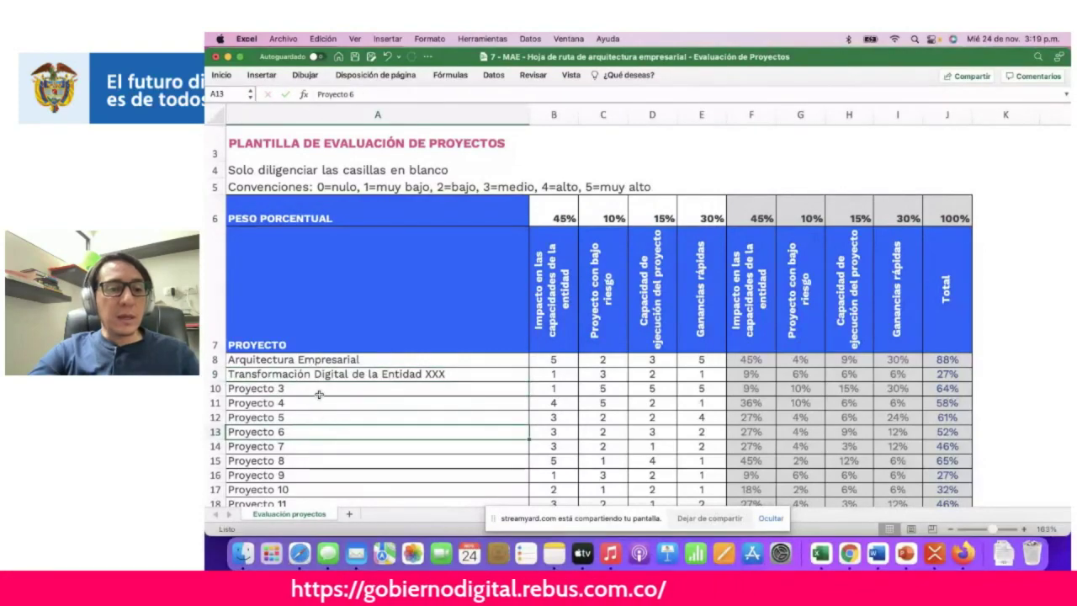
- Replace Proyecto 3 in cell A10 with the initiative name "Ciudades inteligentes" from the portfolio workbook
key(ctrl+Left)
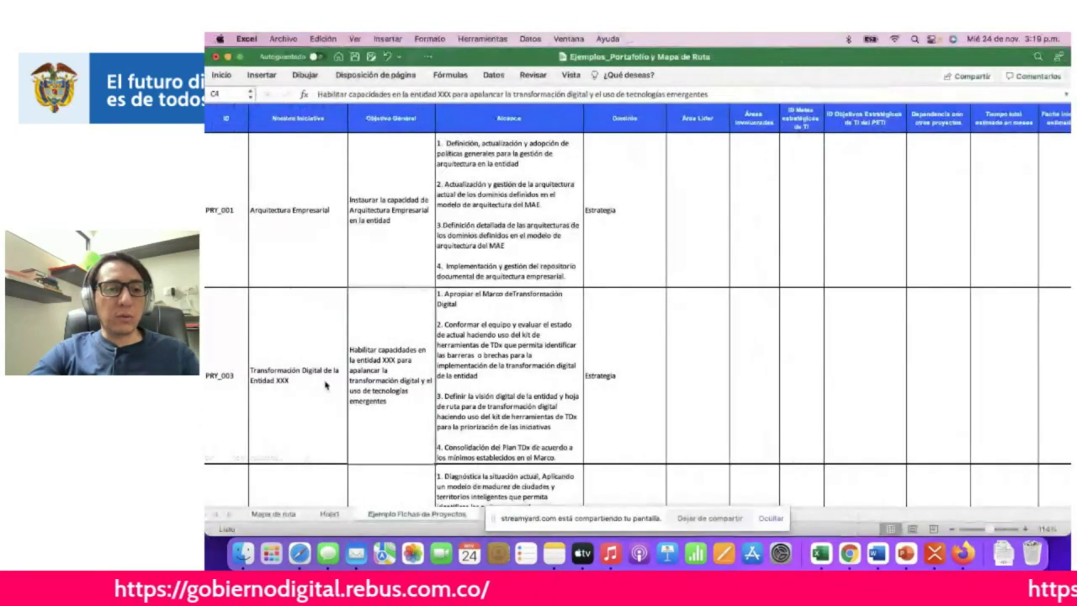
scroll(314, 394, down, 3)
click(316, 420)
double_click(322, 457)
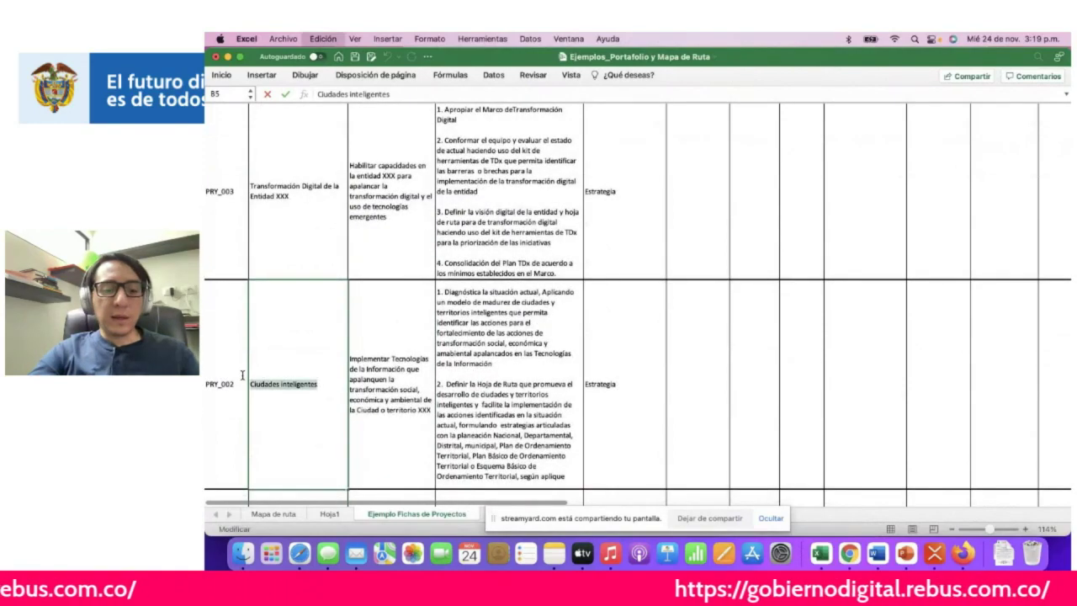
click(362, 359)
key(ctrl+Left)
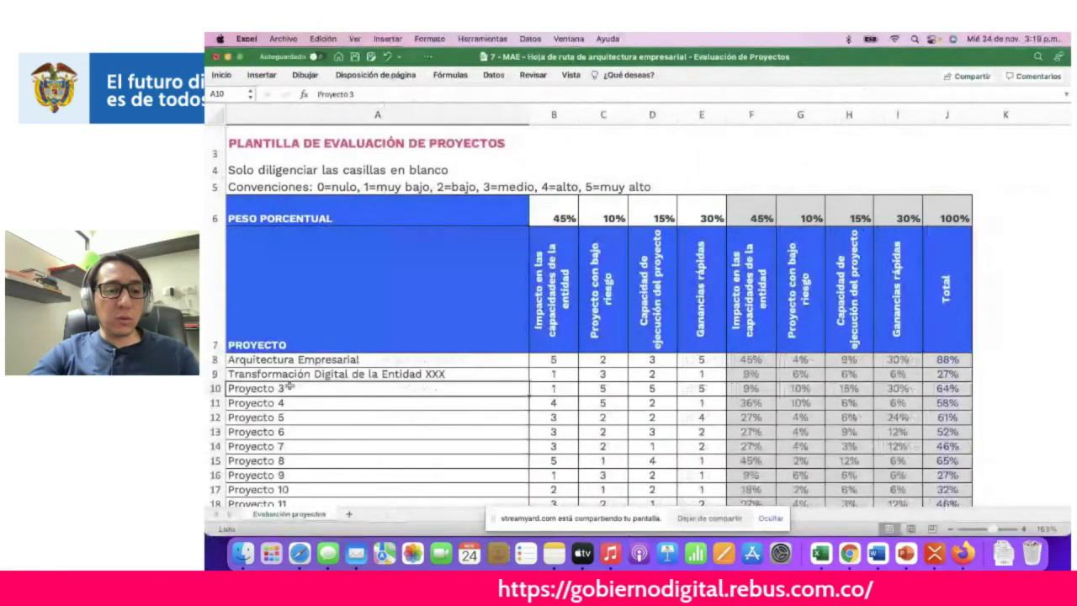
double_click(289, 388)
drag(231, 388, 284, 388)
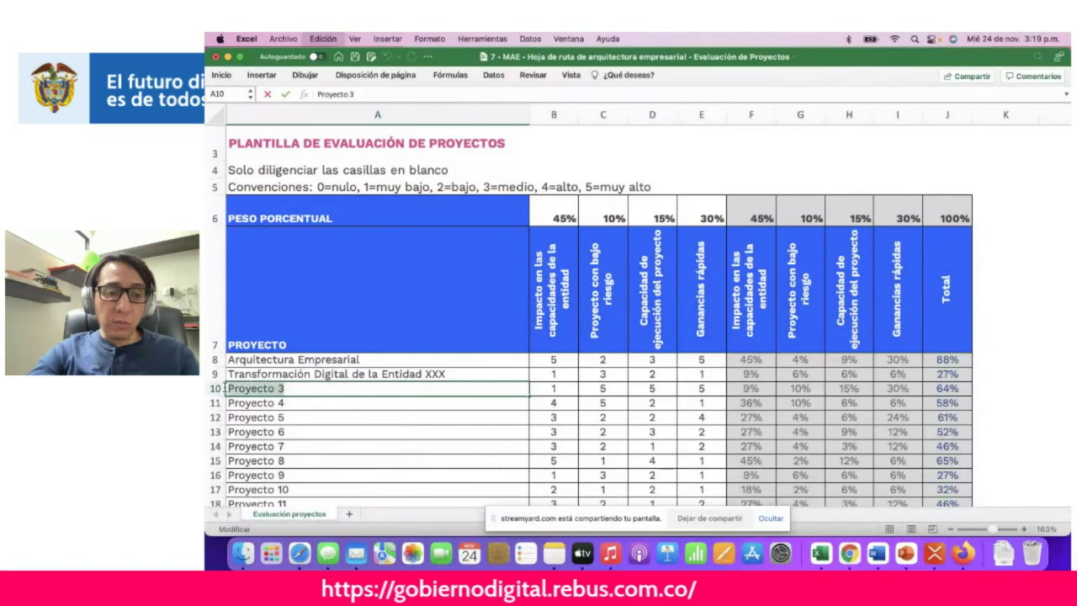
text(Ciudades inteligentes)
click(368, 416)
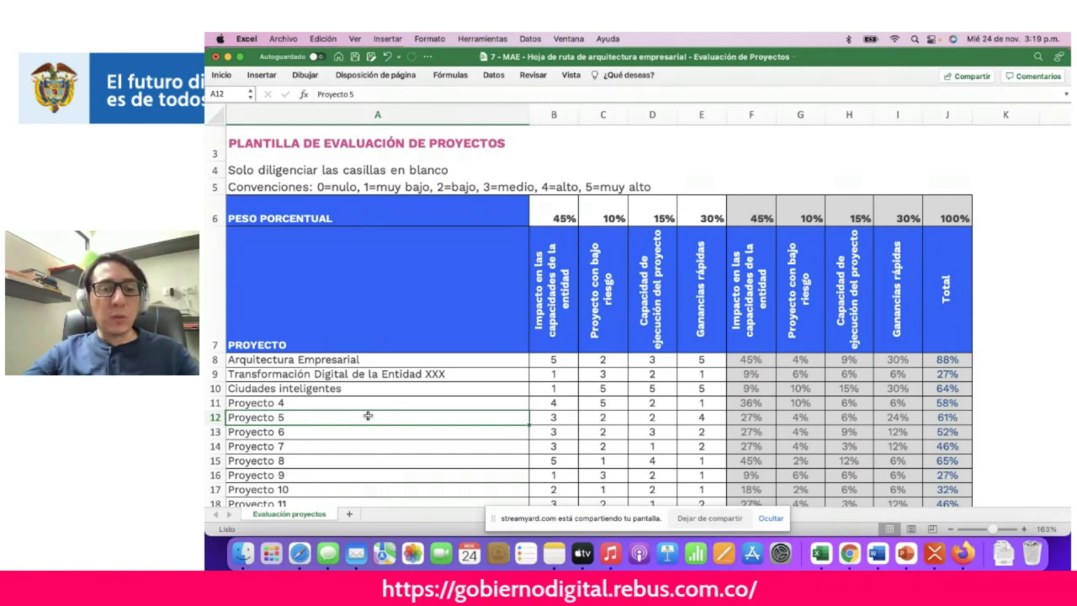
- Review the percentage weights of the four evaluation criteria in cells B6 to E6
key(Up)
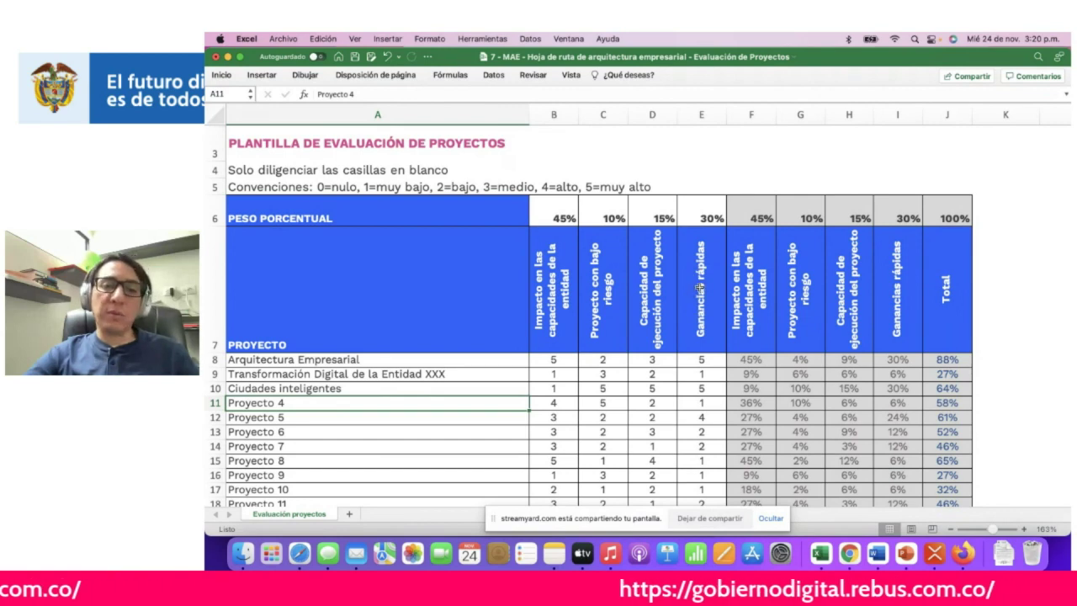
click(550, 213)
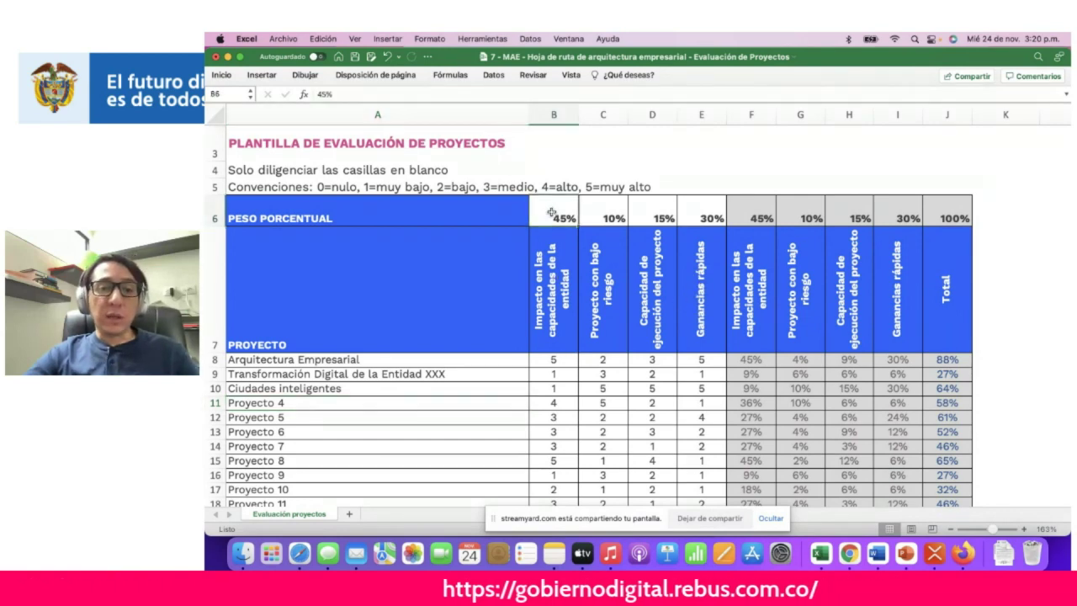
click(598, 211)
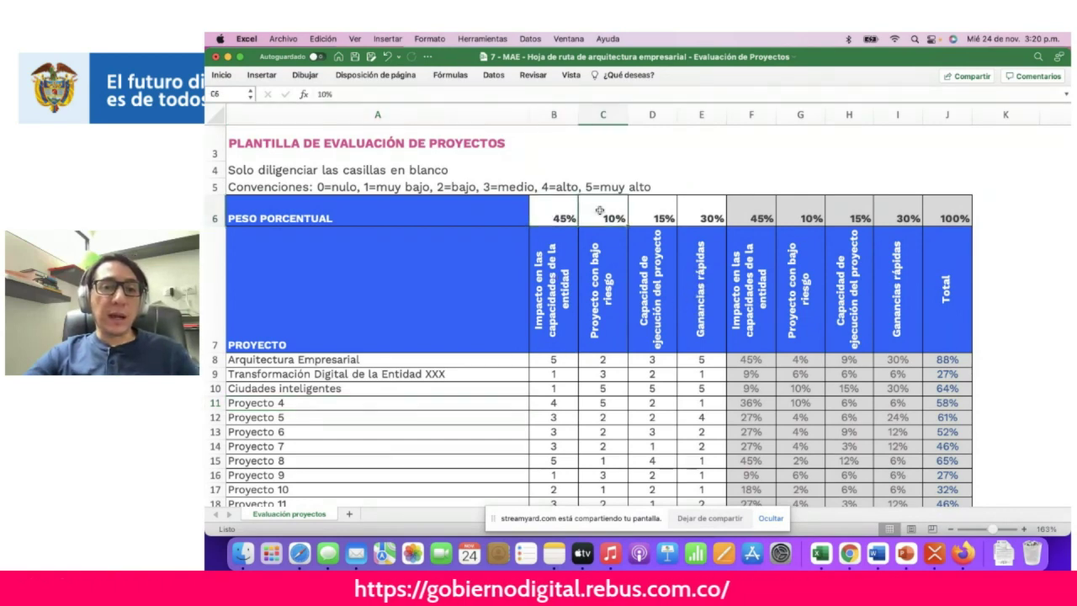
click(555, 210)
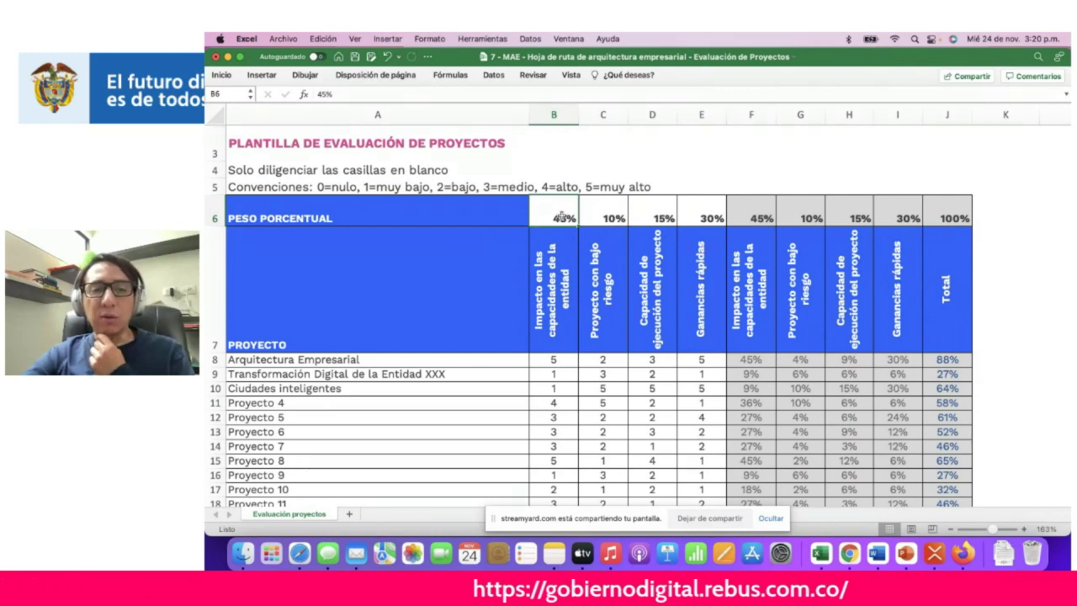
key(Right)
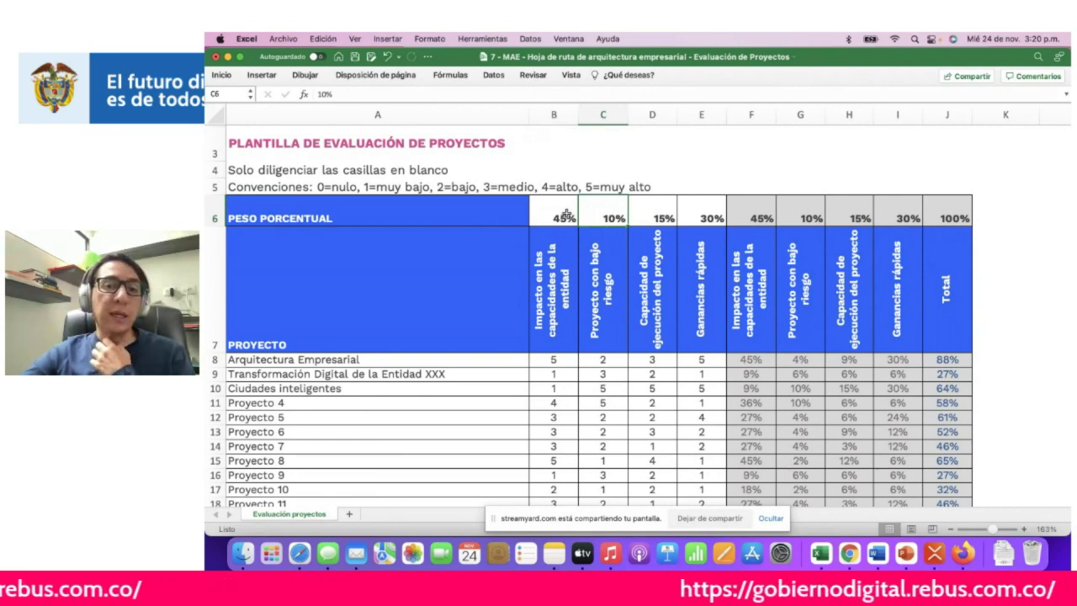
key(Right)
click(565, 215)
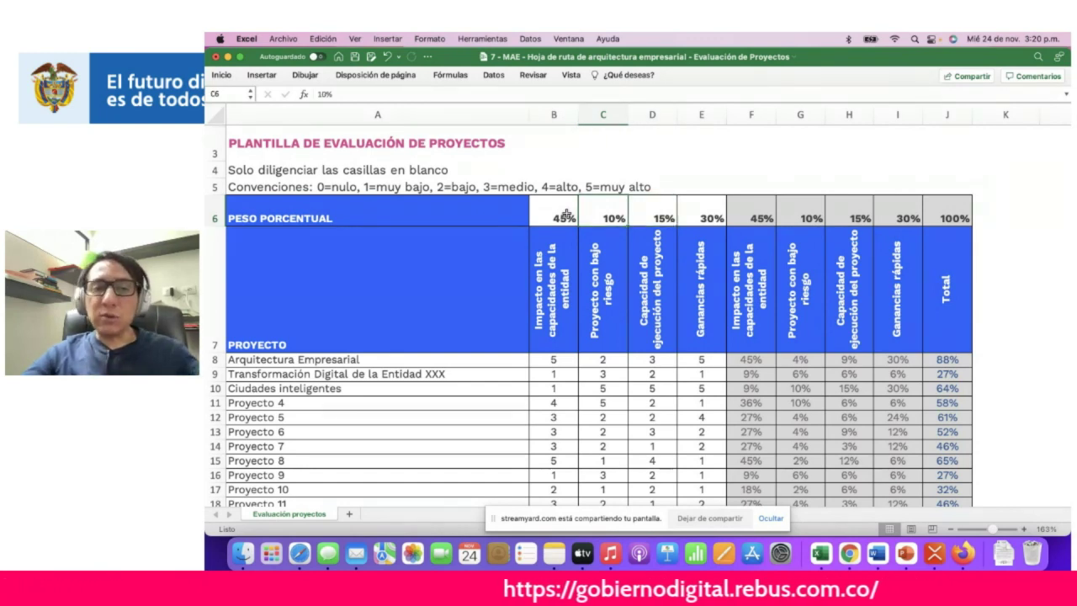
key(Right)
key(Right)
key(Right)
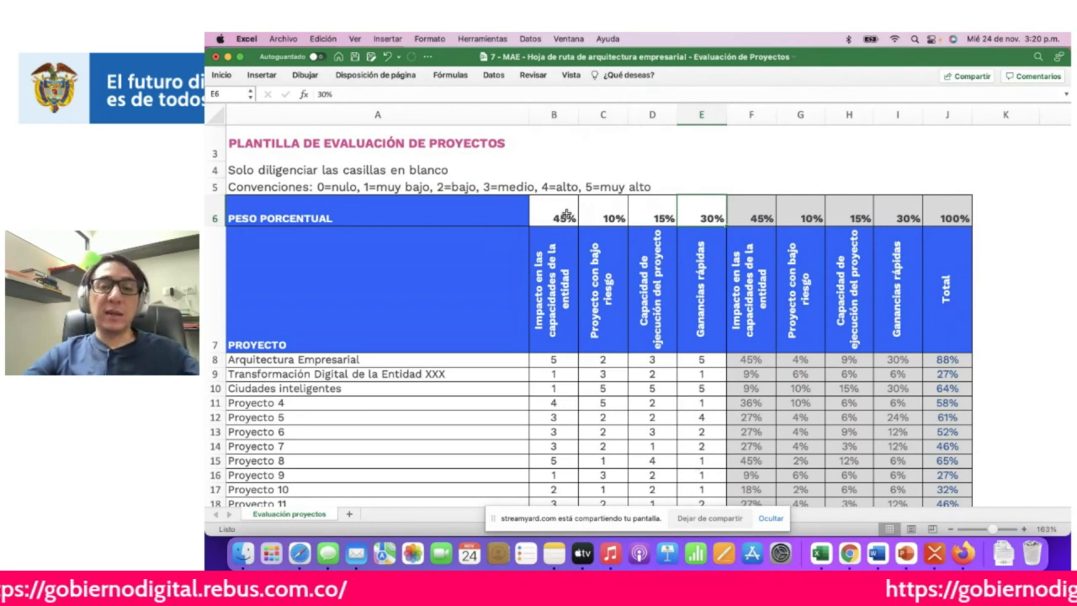
click(565, 216)
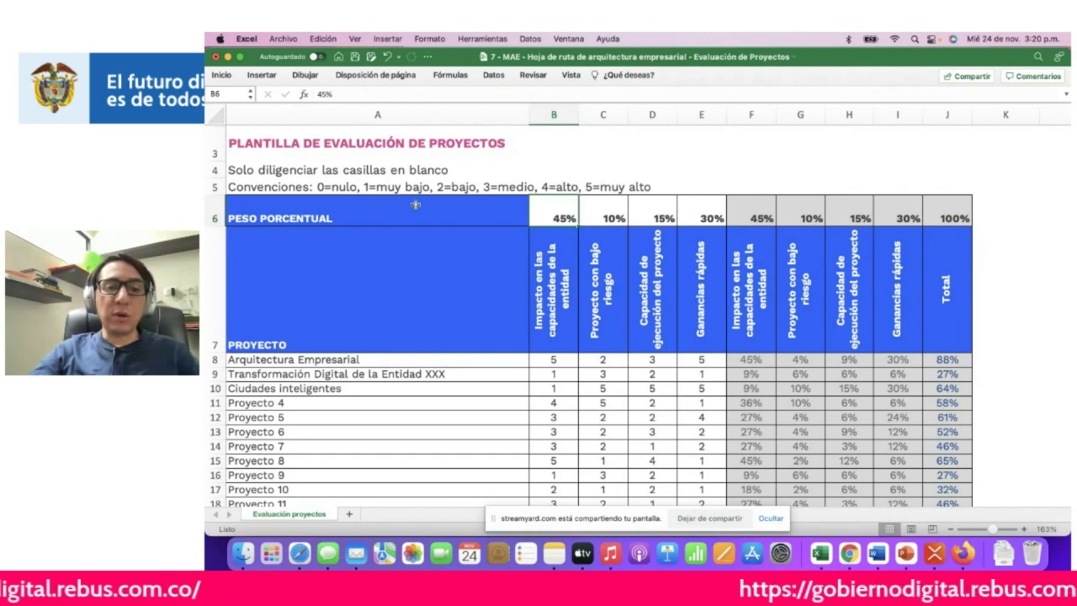
- Score Arquitectura Empresarial with 4 for impact on capabilities, 3 for low risk and 2 for execution capacity
click(551, 359)
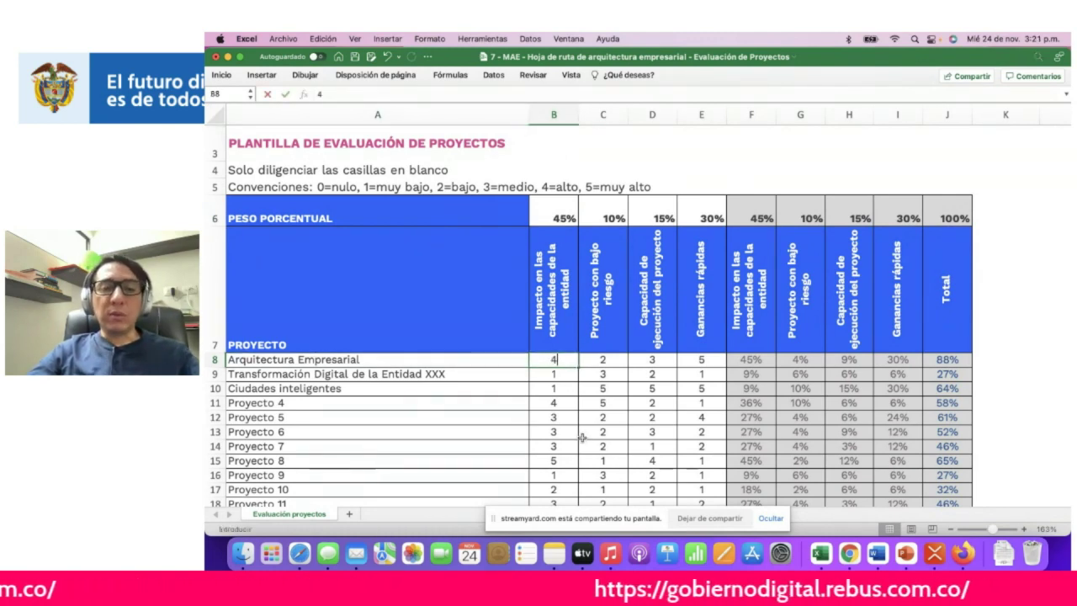
text(4)
key(Return)
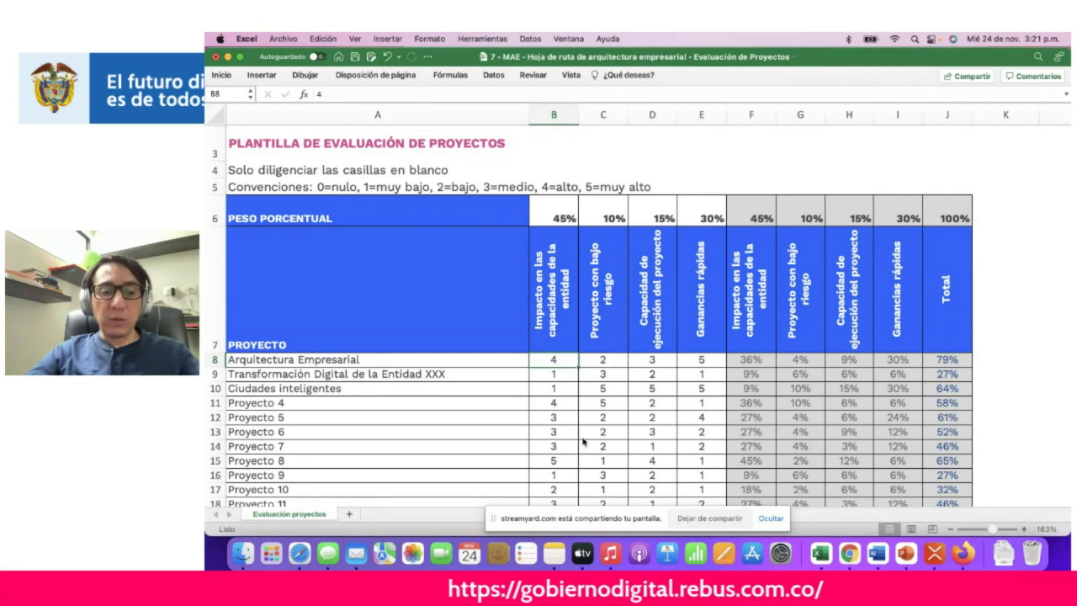
key(Right)
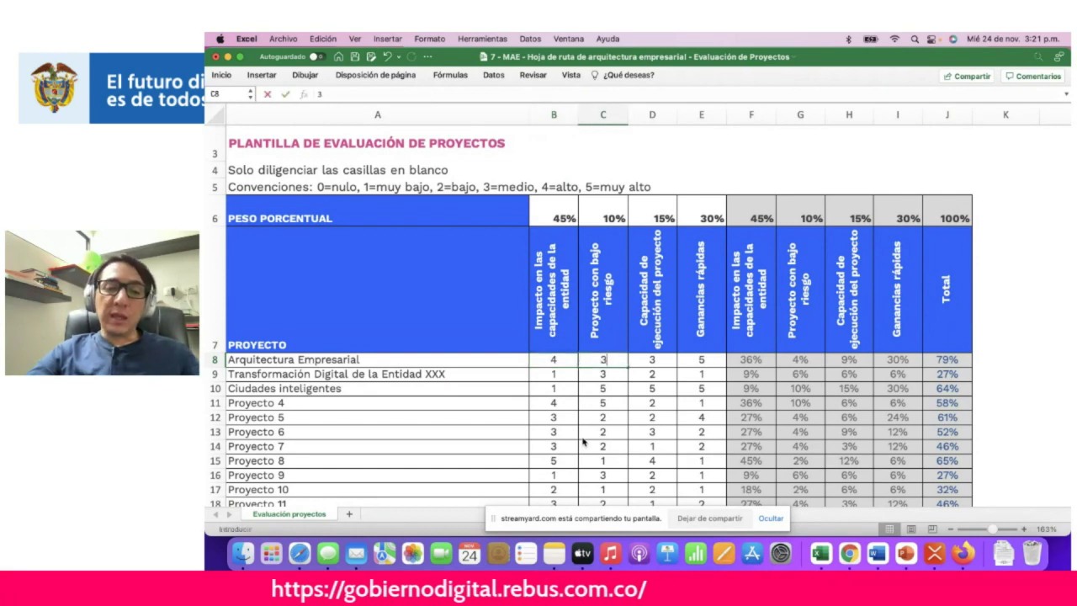
key(Right)
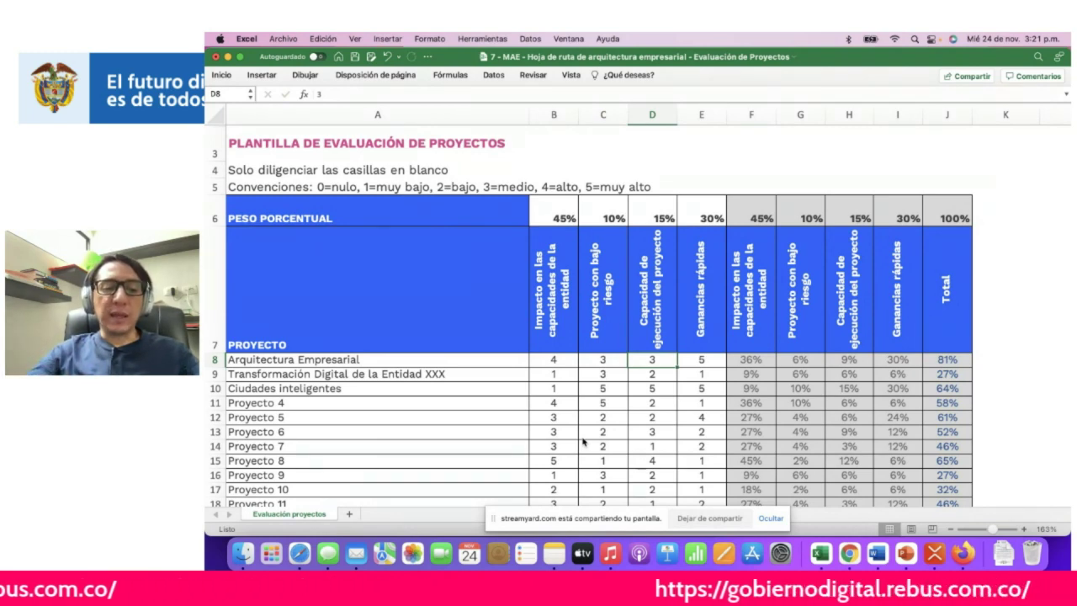
key(Tab)
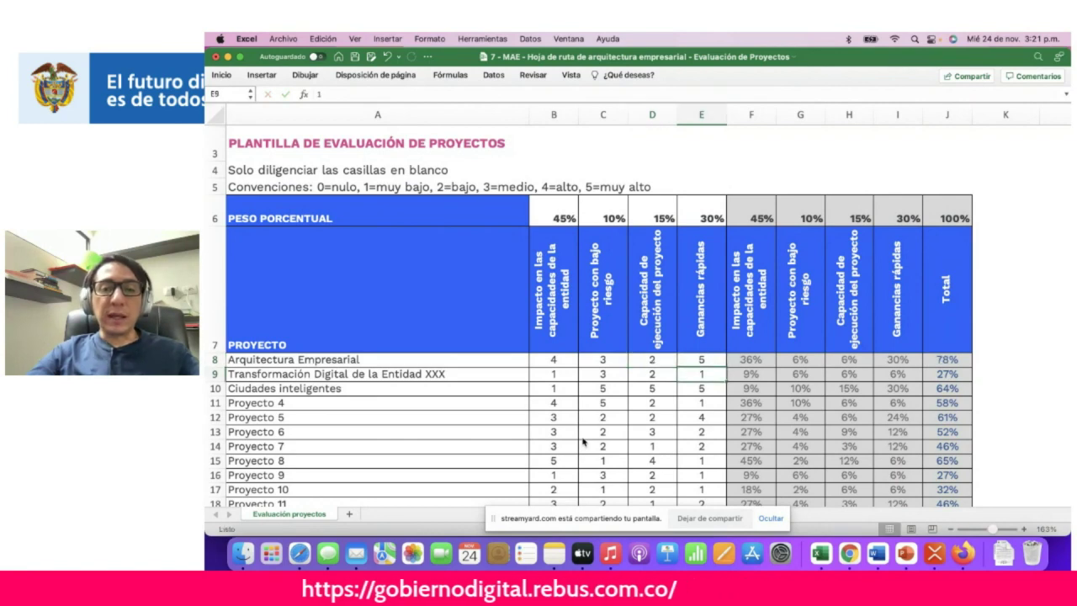
- Score Transformación Digital de la Entidad XXX with 2 for impact on capabilities, 4 for low risk and 5 for execution capacity
key(Left)
key(Left)
key(Left)
text(2)
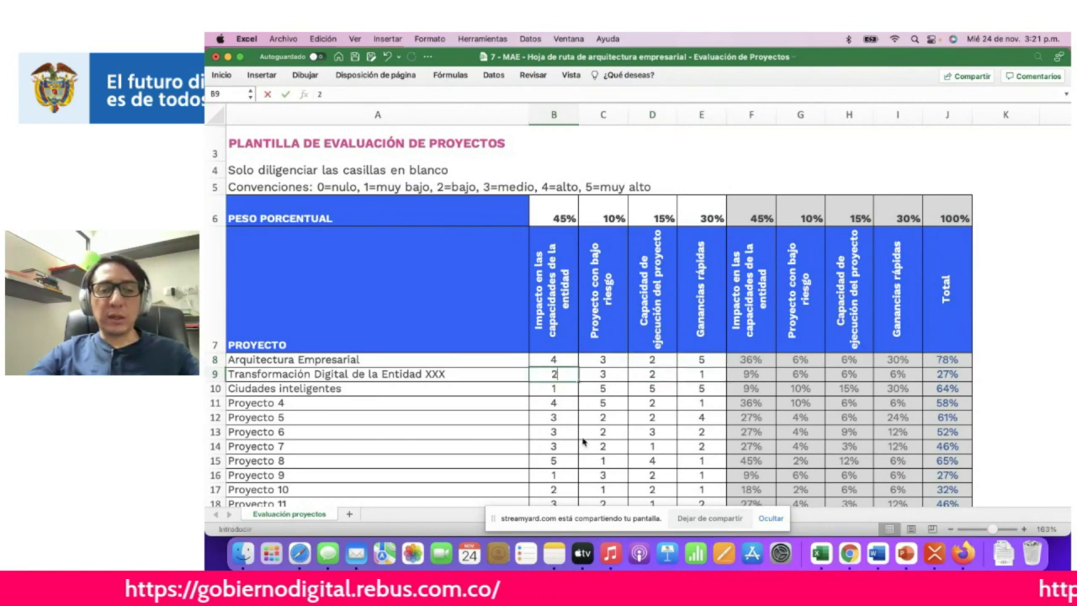
key(Tab)
text(4)
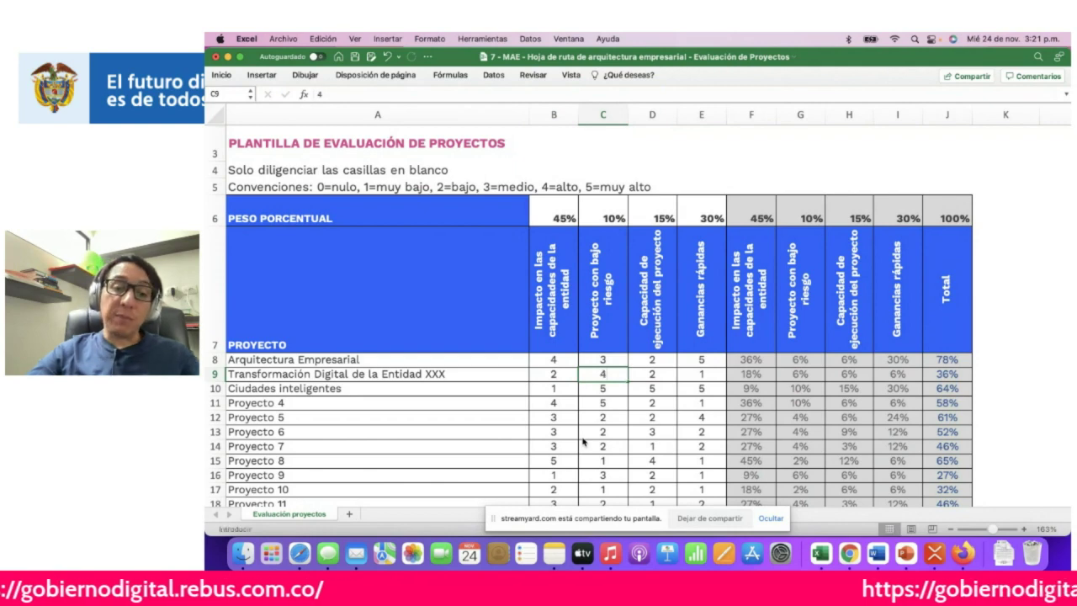
key(Tab)
text(5)
key(Tab)
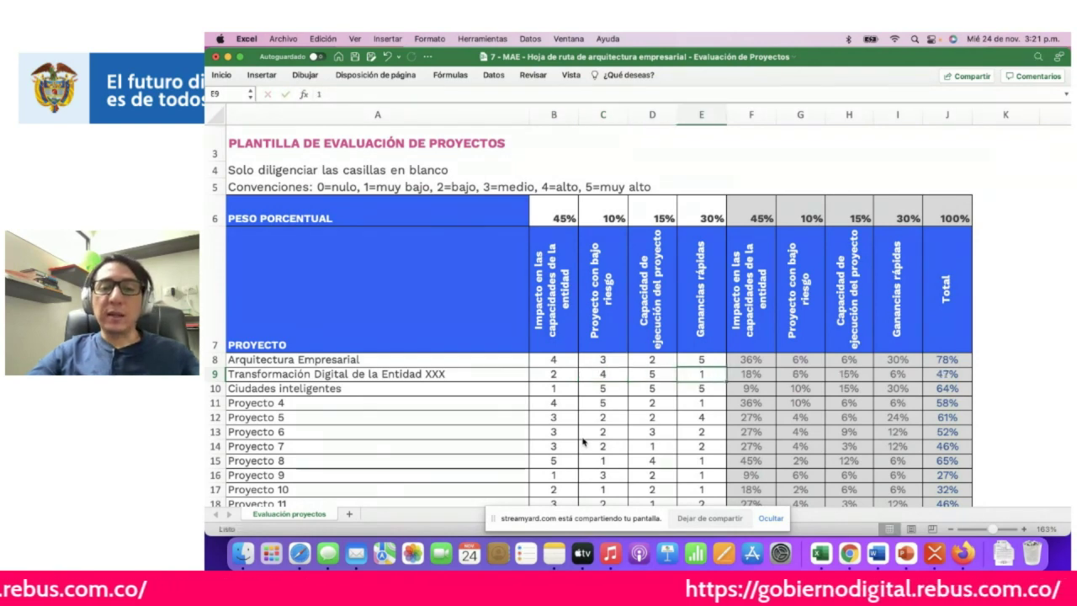
- Look through the weighted score cells of the Transformación Digital row
key(Right)
key(Right)
key(Right)
key(Right)
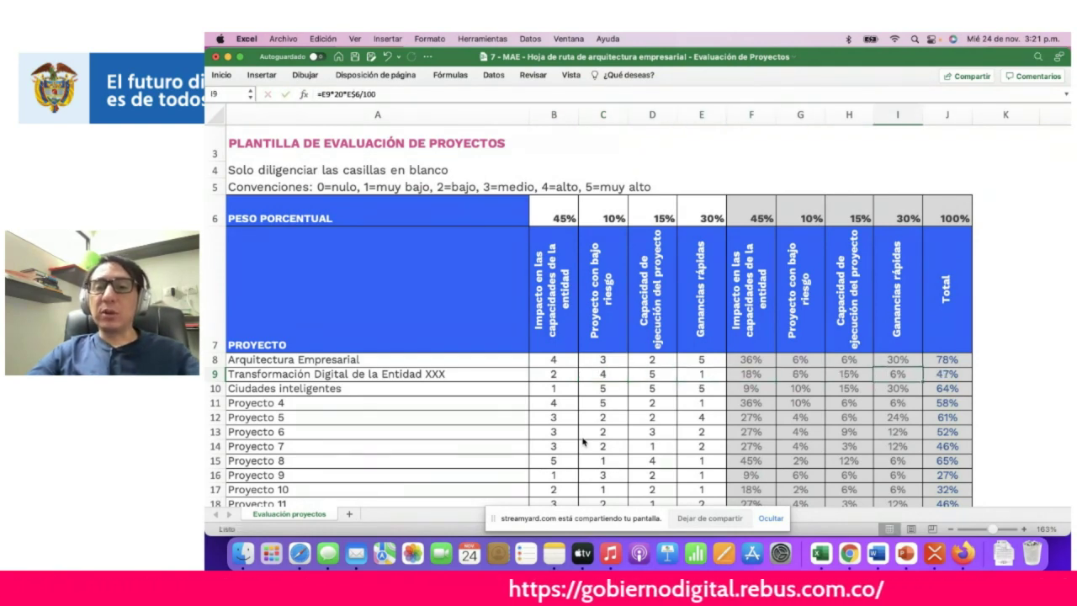
key(Left)
key(Left)
key(Left)
key(Left)
key(Left)
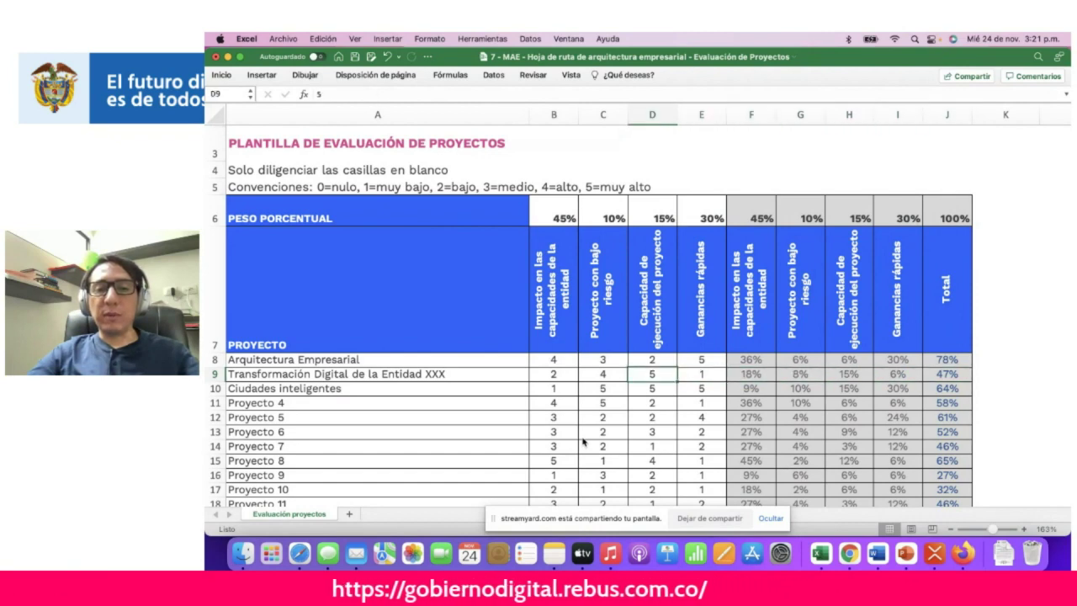
- Try scores of 3 and 1 for the impact on capabilities of Ciudades inteligentes
key(Left)
key(Left)
key(Down)
key(Right)
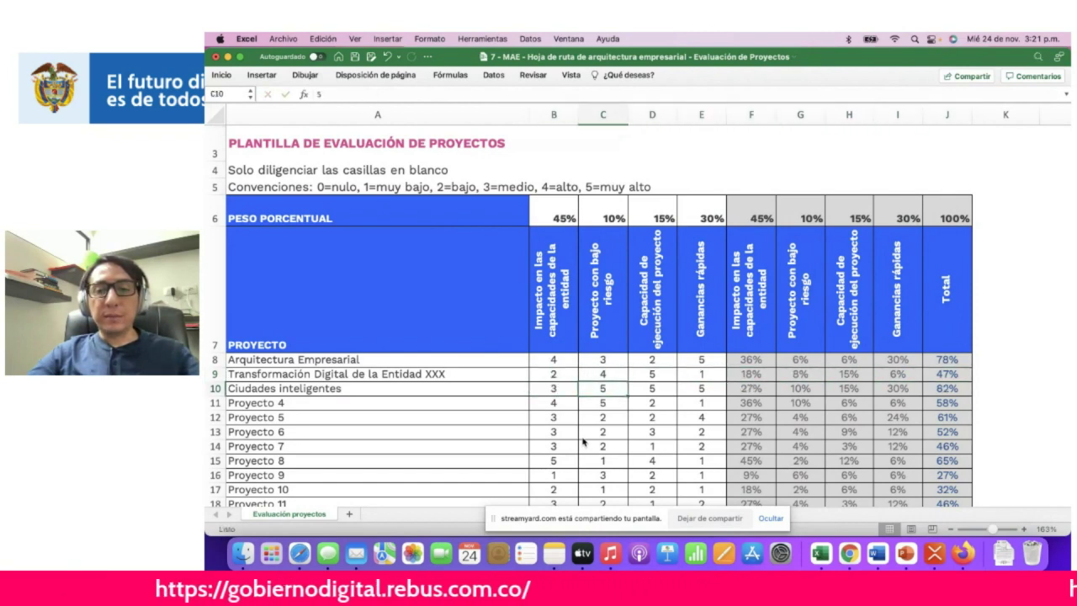
key(Left)
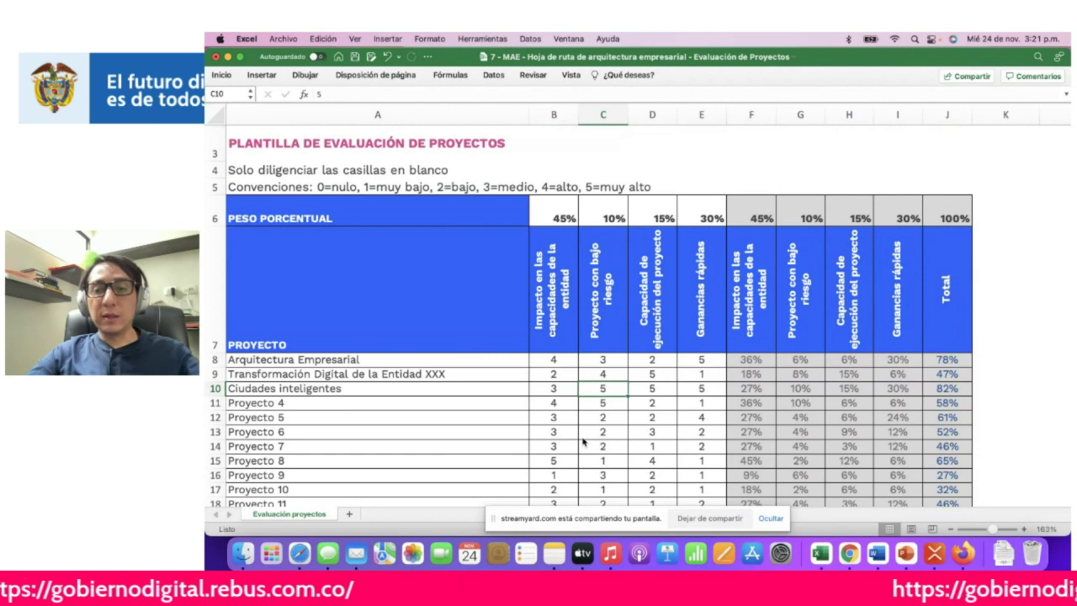
text(1)
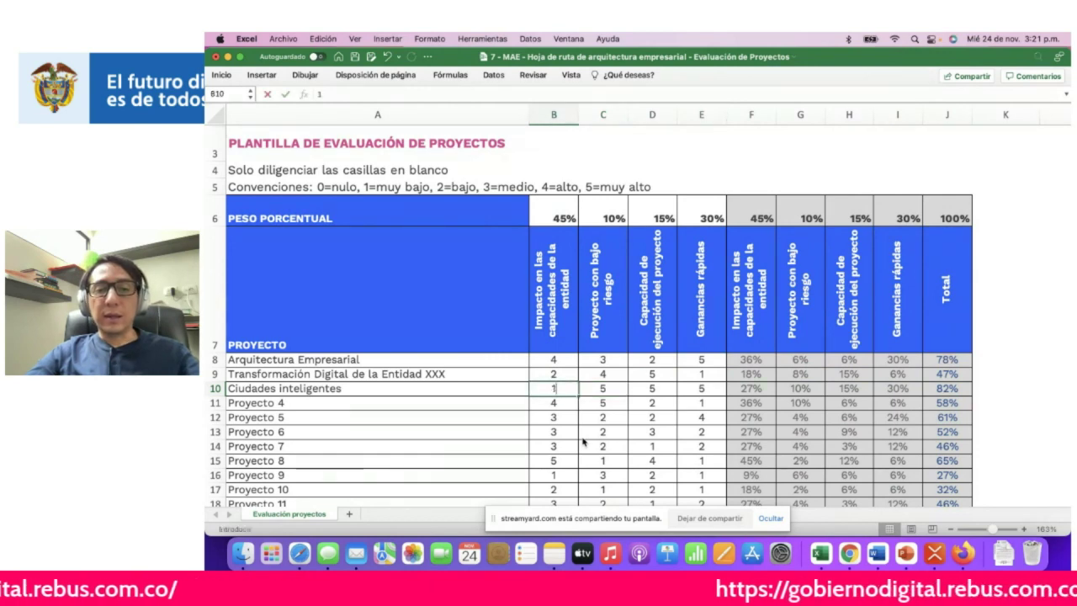
key(Right)
- Score Ciudades inteligentes with 2 for impact on capabilities and 2 for execution capacity
key(Left)
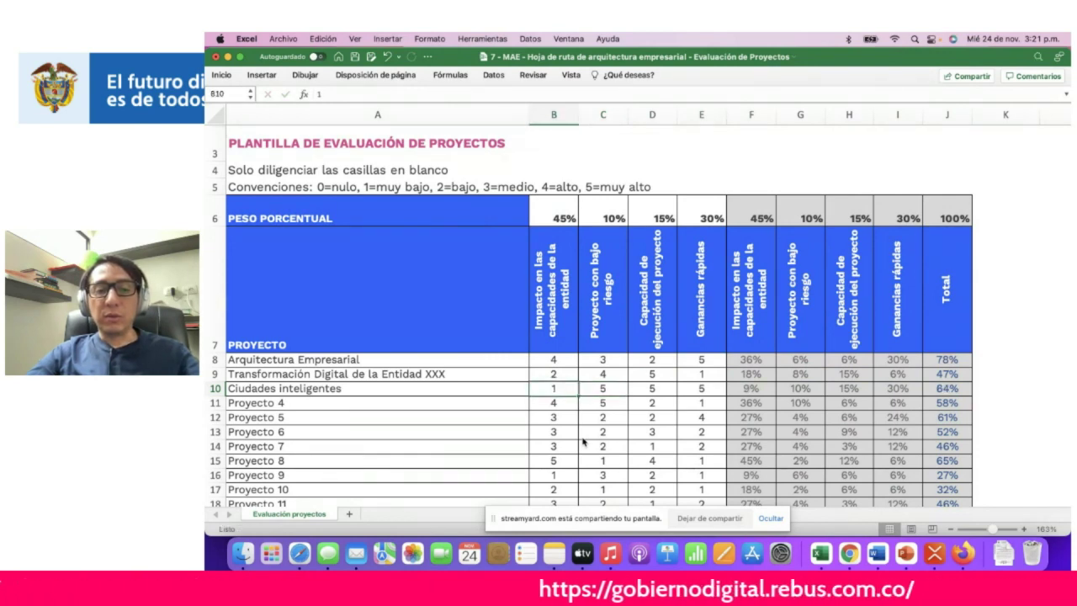
key(Return)
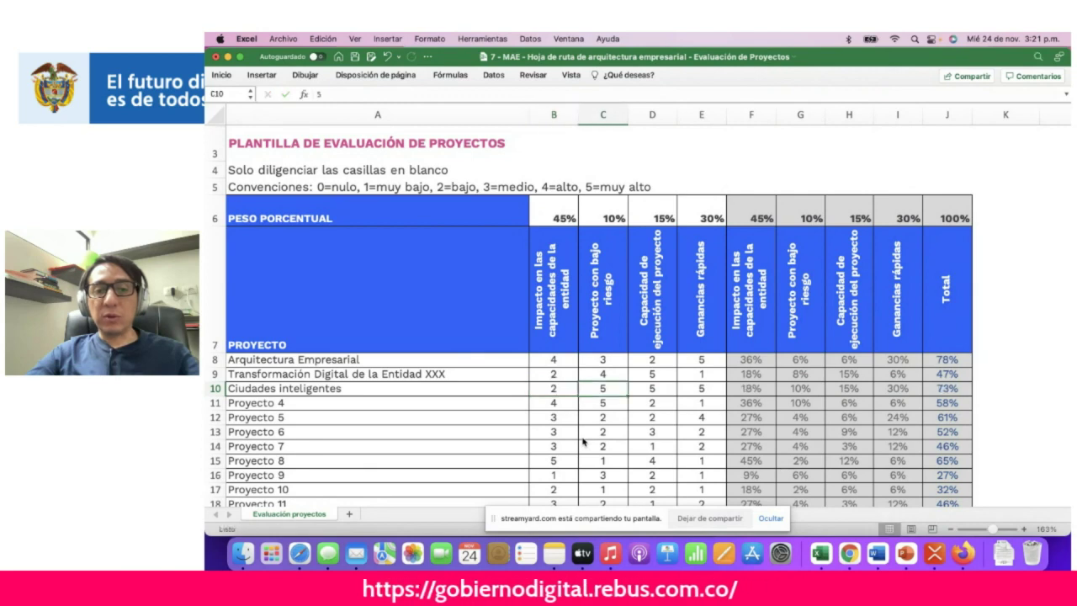
key(Up)
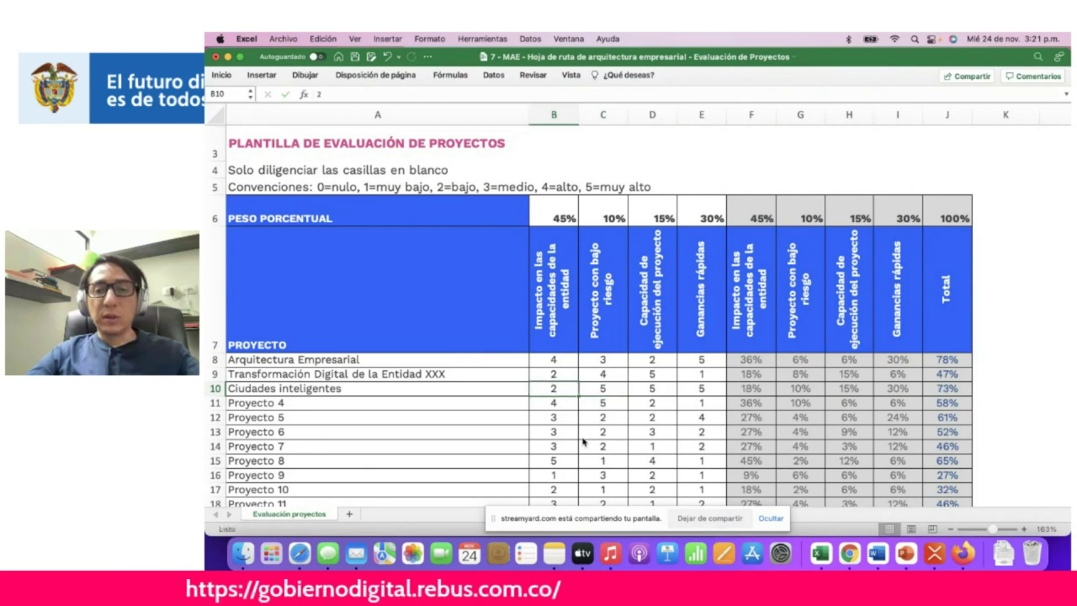
key(Right)
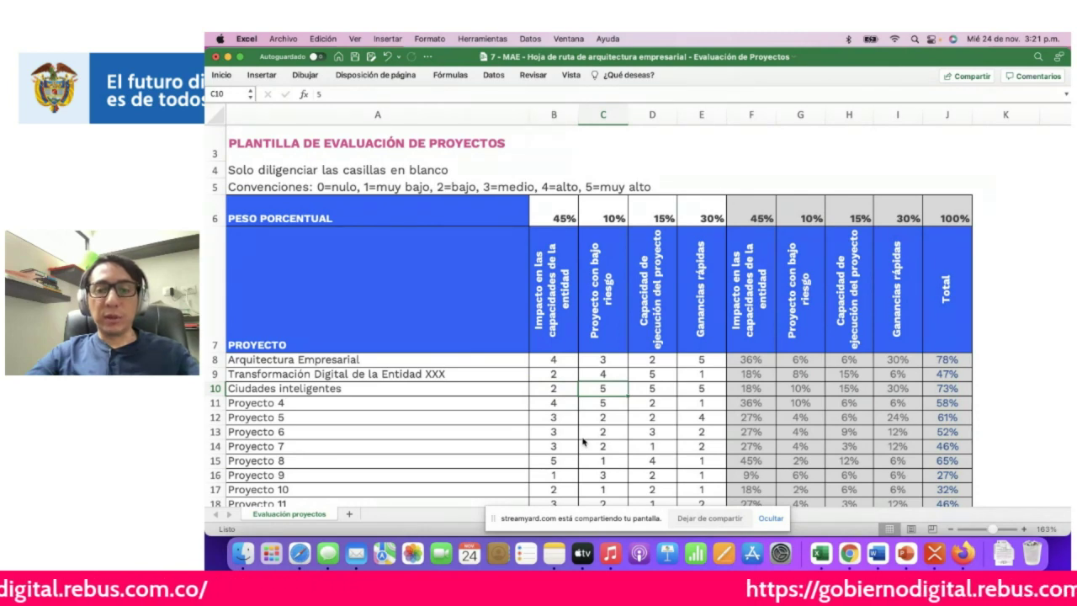
key(Right)
key(Right)
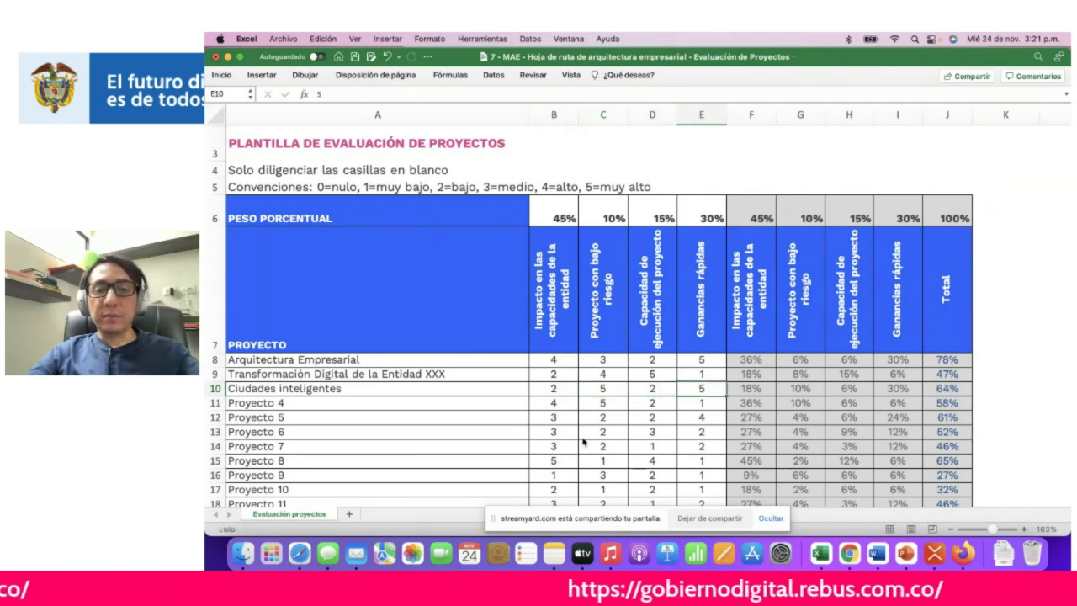
- Compare the weighted totals of Arquitectura Empresarial, Transformación Digital and Ciudades inteligentes in cells J8 to J10
key(Right)
key(Right)
key(Right)
key(Right)
key(Right)
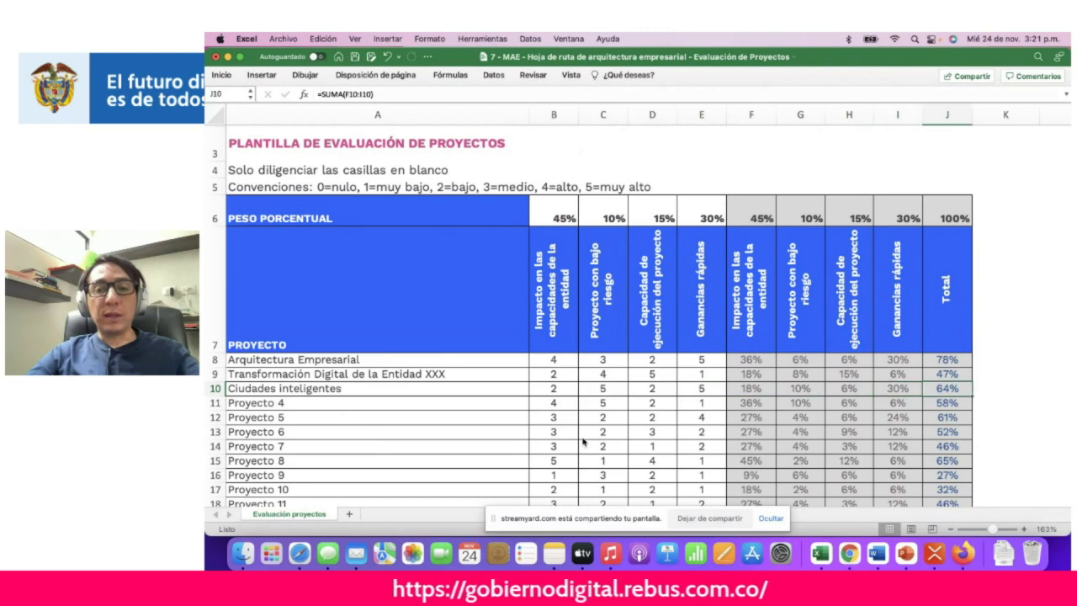
key(Up)
key(Up)
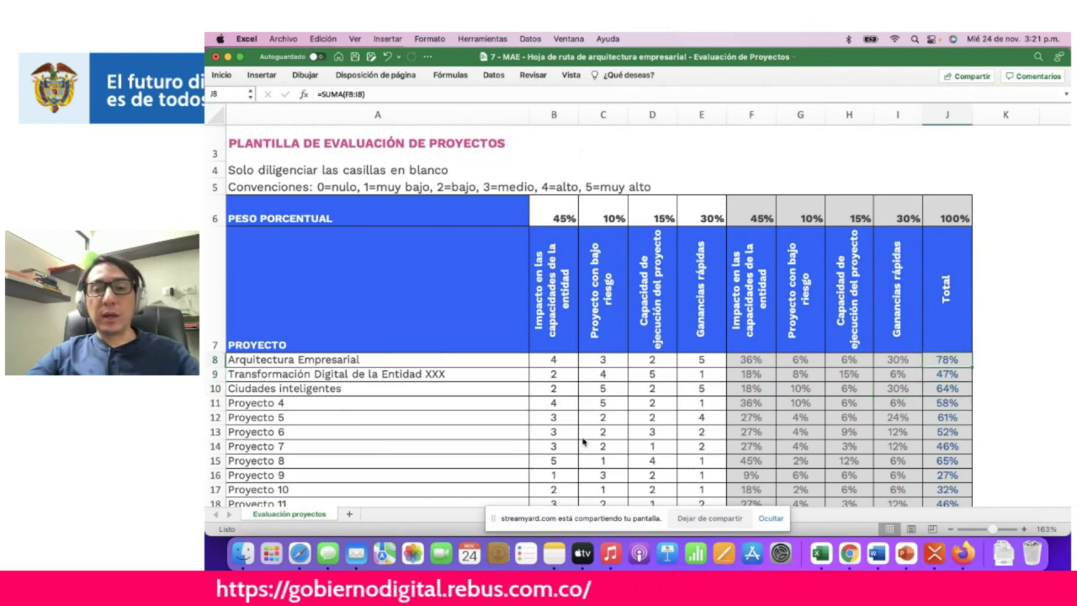
key(shift+Down)
key(shift+Down)
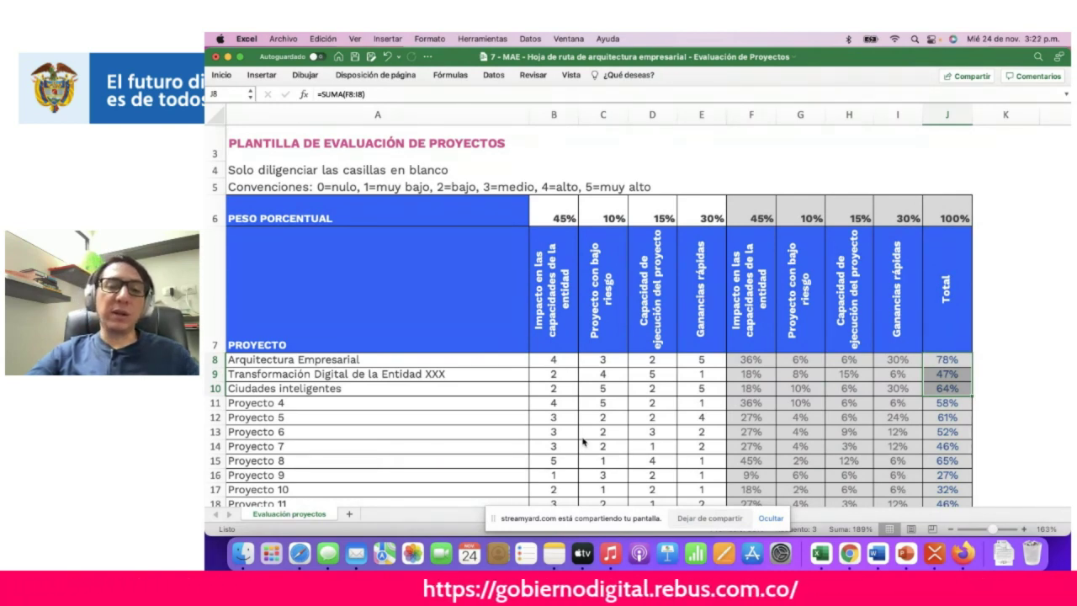
key(shift+Up)
key(shift+Up)
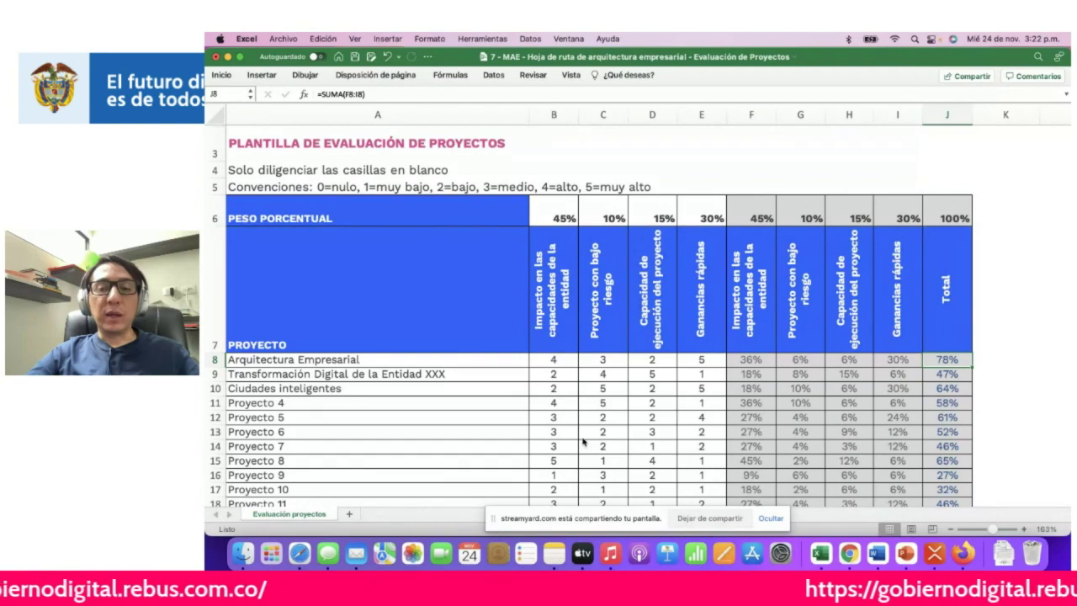
scroll(582, 439, down, 3)
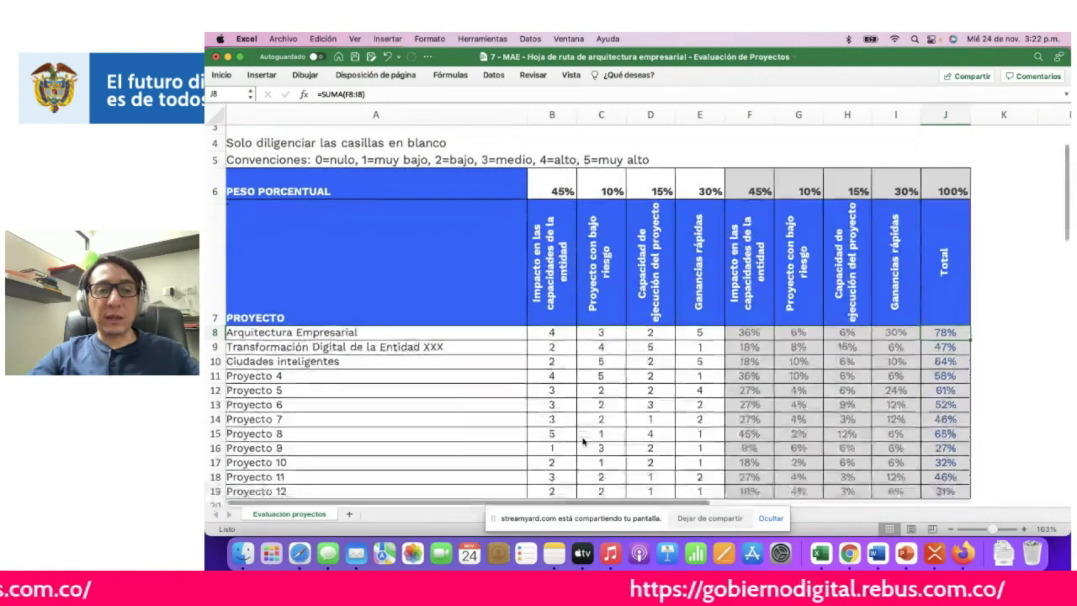